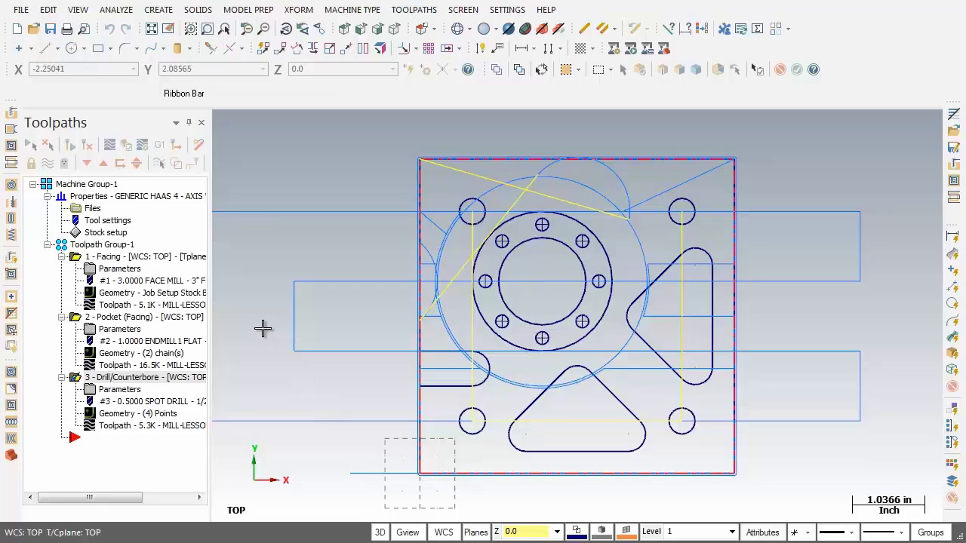
Hide the existing toolpath lines with Alt+T so only part geometry shows.
key("alt+t")
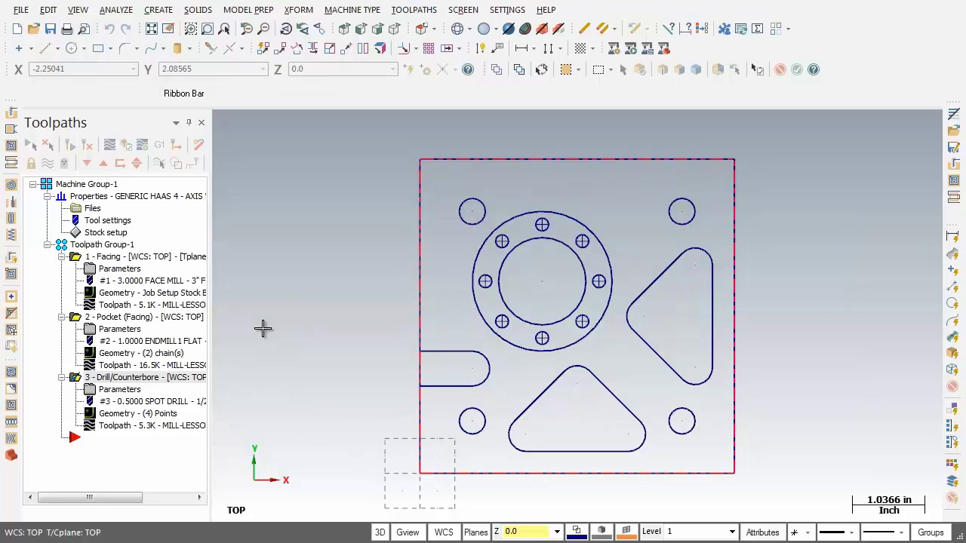
Start a new Drill toolpath and mask points on a 0.1875-diameter bolt-circle hole arc.
left_click(424, 11)
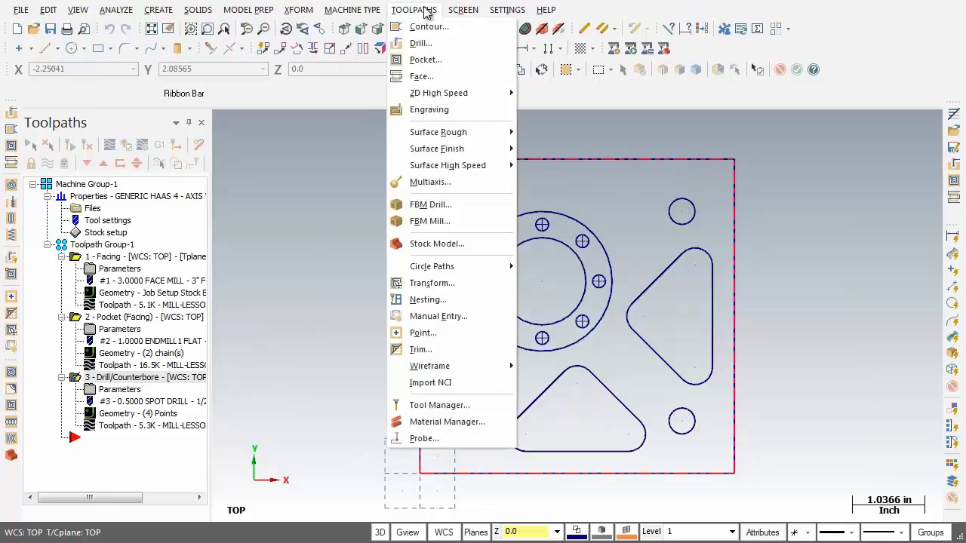
left_click(433, 47)
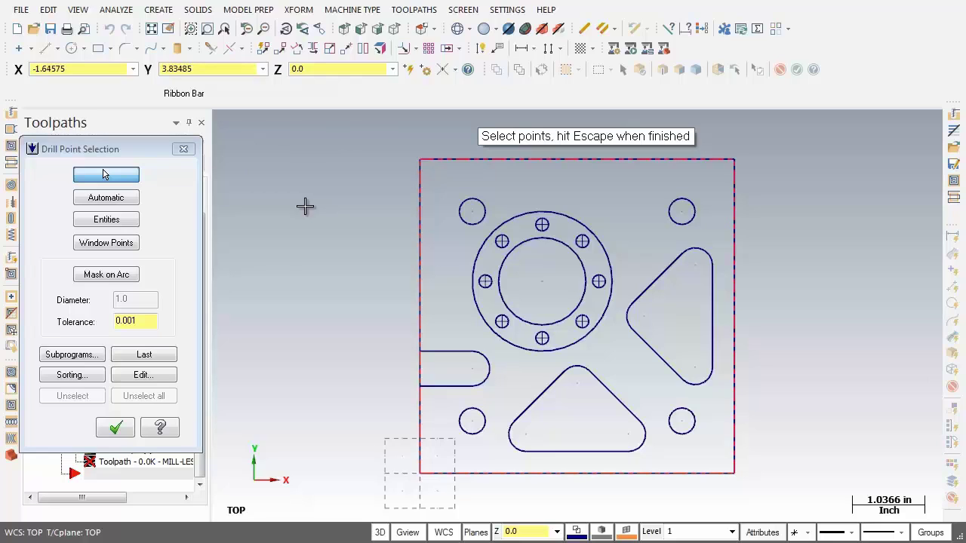
left_click(126, 277)
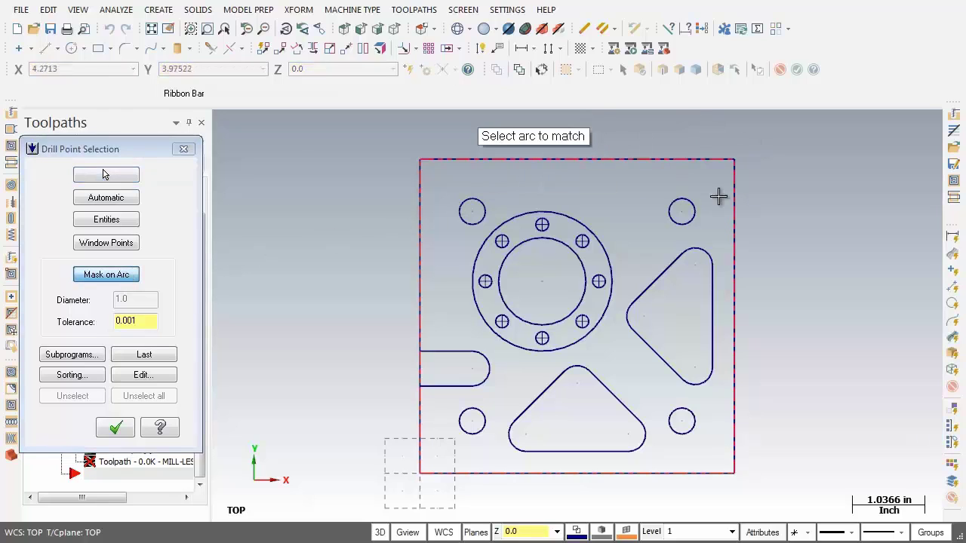
left_click(598, 278)
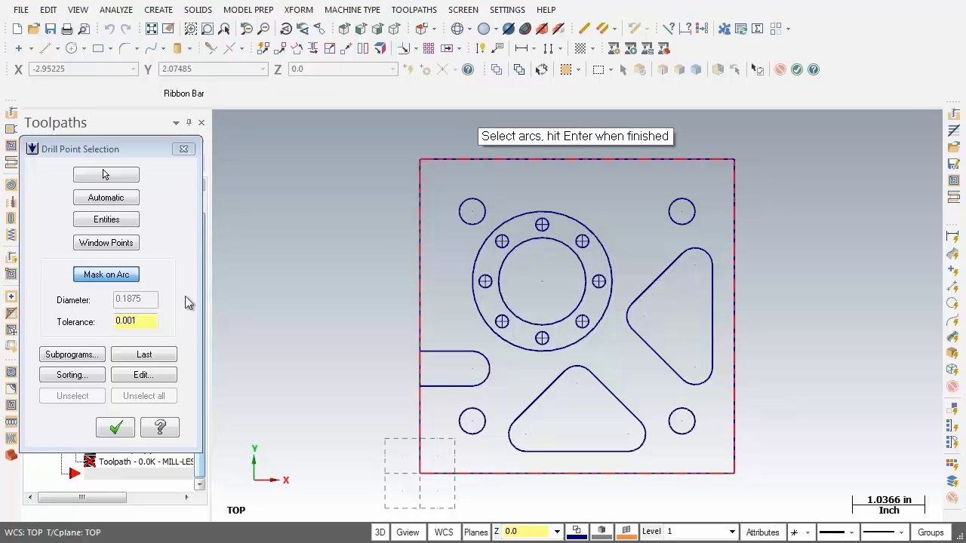
Select all entities so the eight matching 0.1875 arcs become drill points, then end selection.
left_click(497, 70)
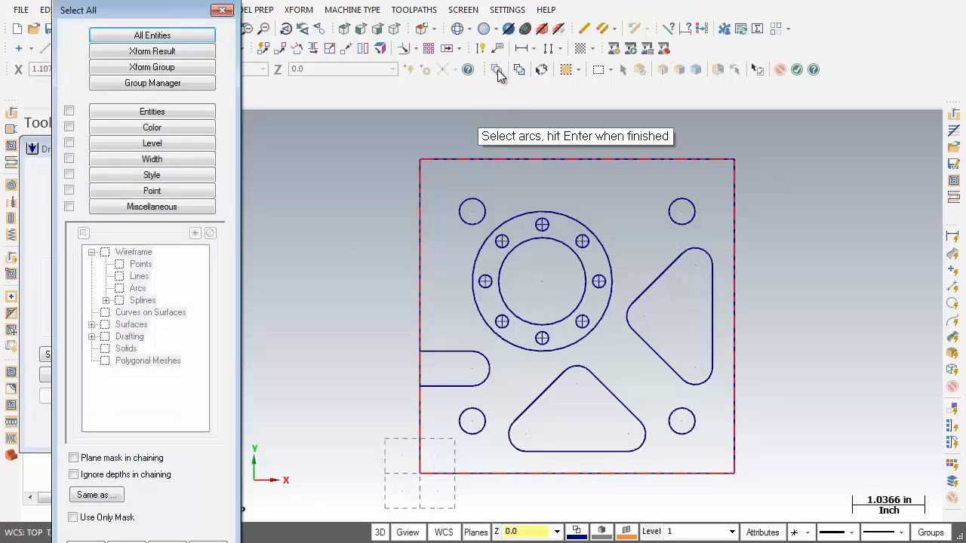
left_click(128, 42)
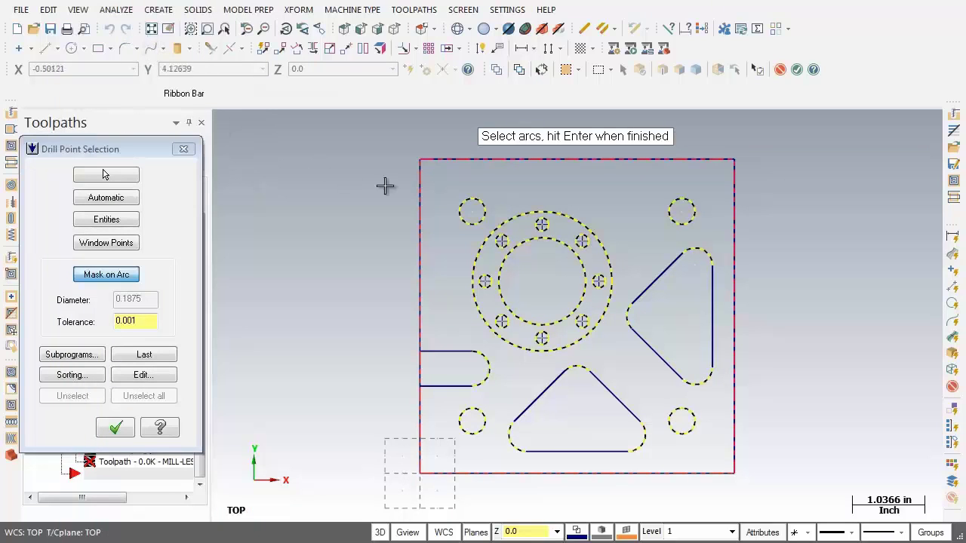
left_click(797, 71)
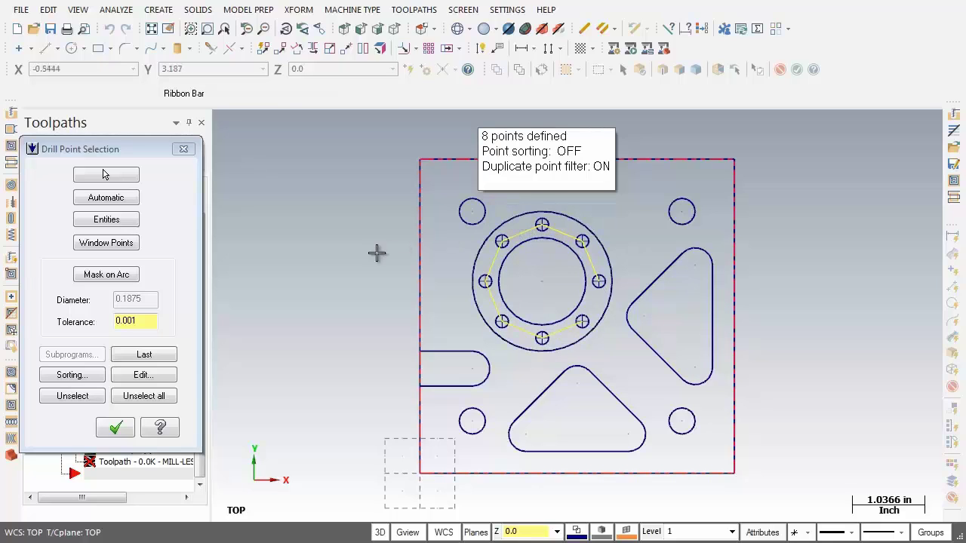
Sort the eight drill points Point to Point from the top bolt-circle hole and accept them.
left_click(83, 377)
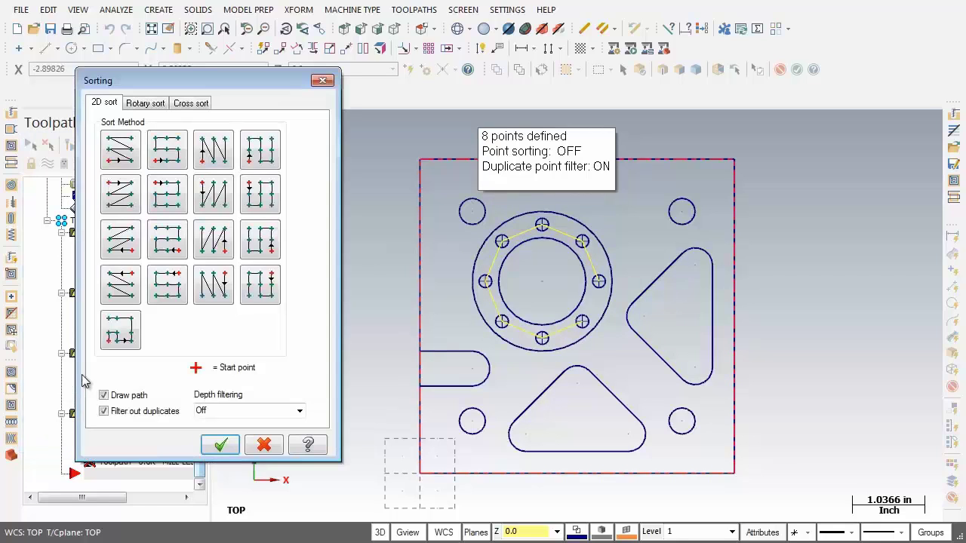
left_click(112, 335)
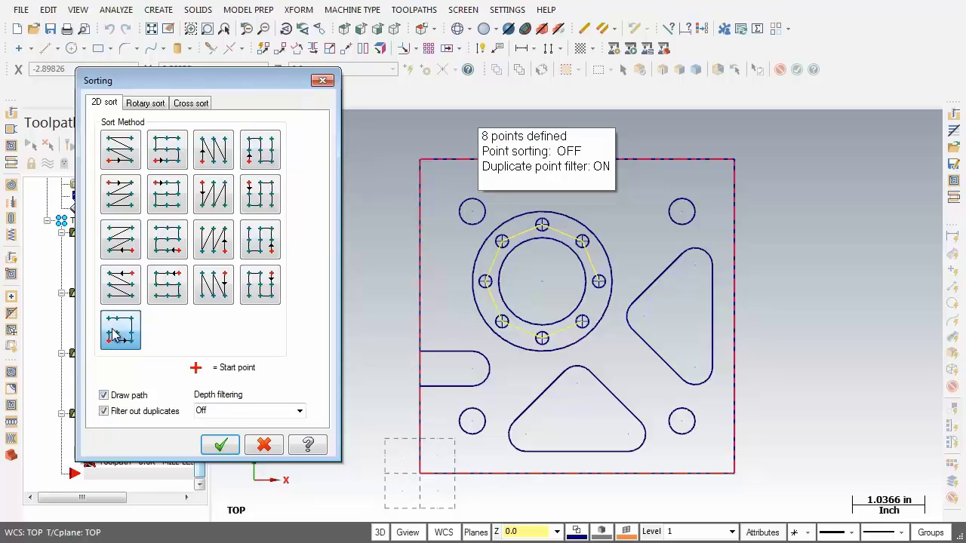
left_click(230, 446)
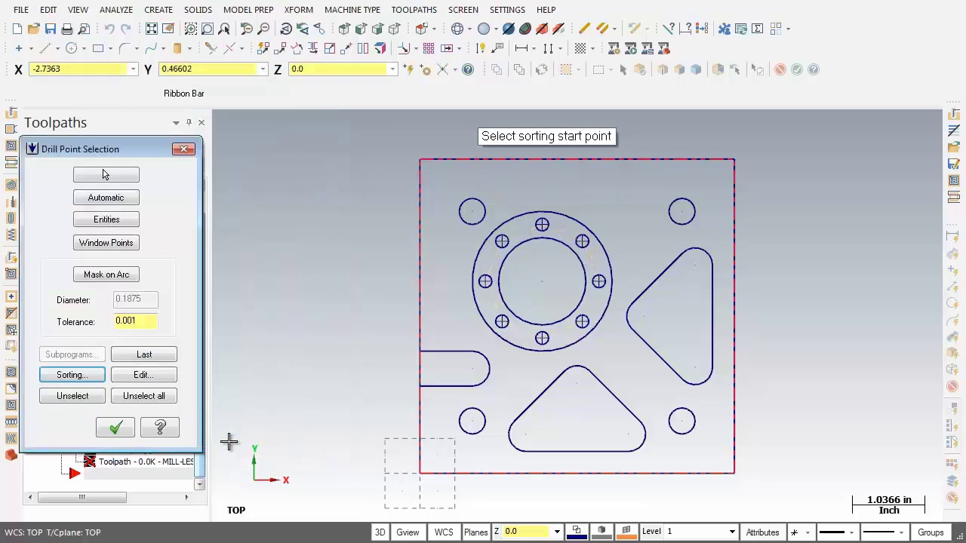
left_click(542, 225)
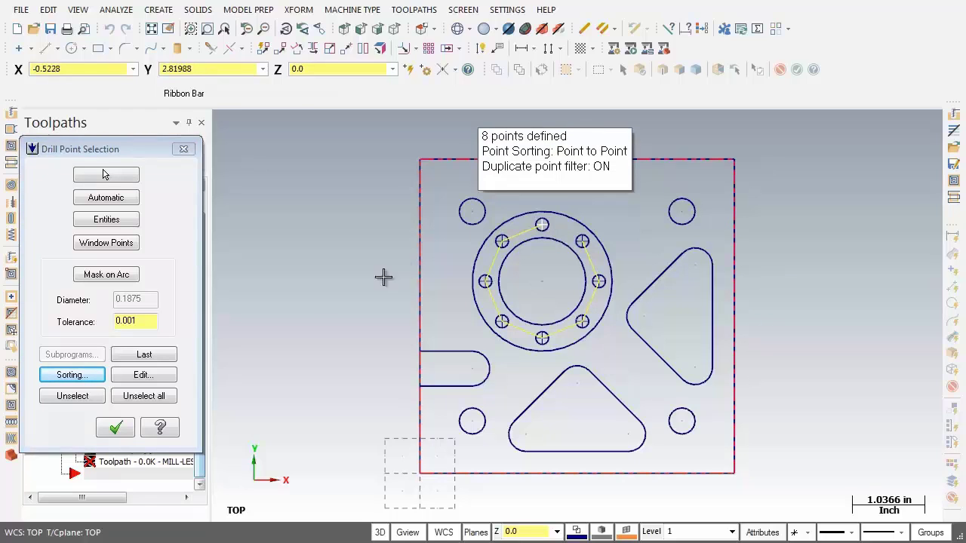
left_click(117, 430)
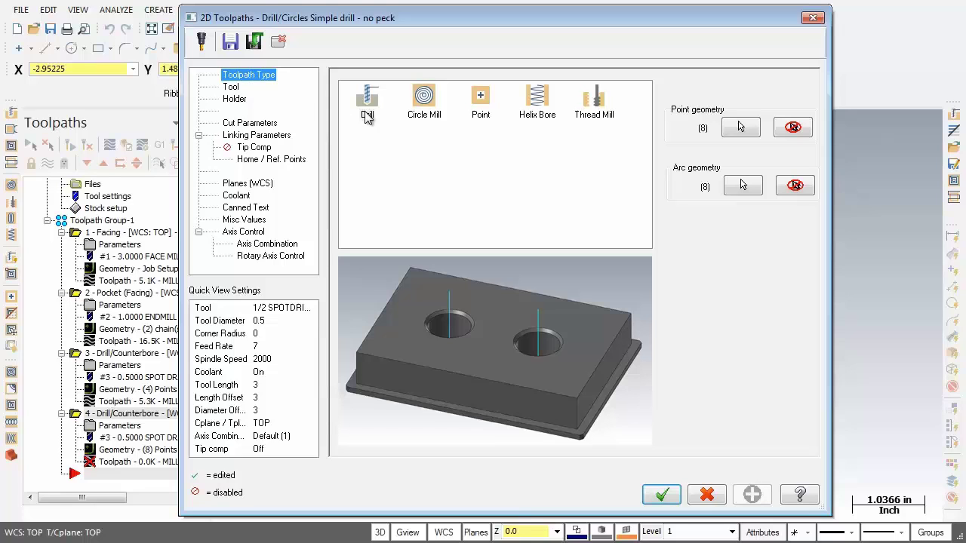
Choose the 3 CENTER DRILL from the tool library as tool 4.
left_click(231, 88)
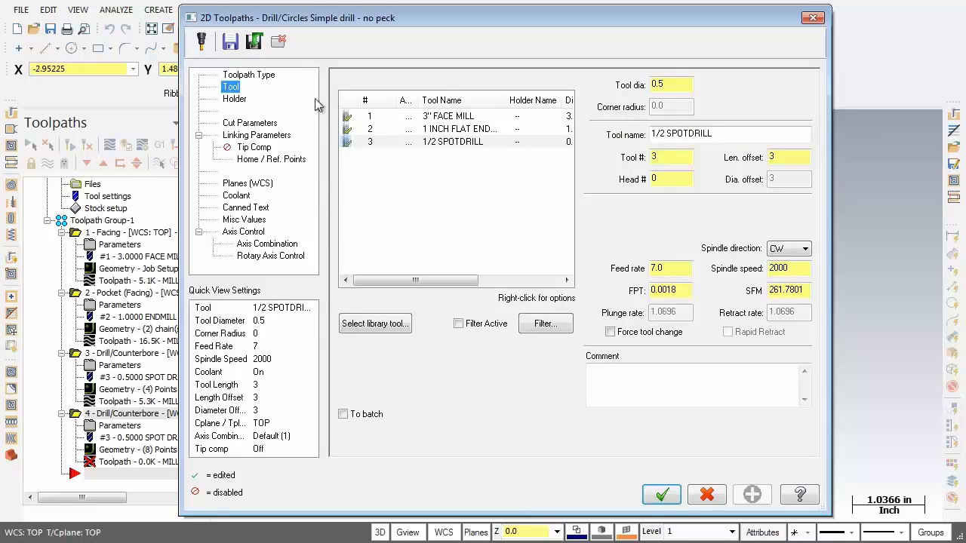
left_click(395, 324)
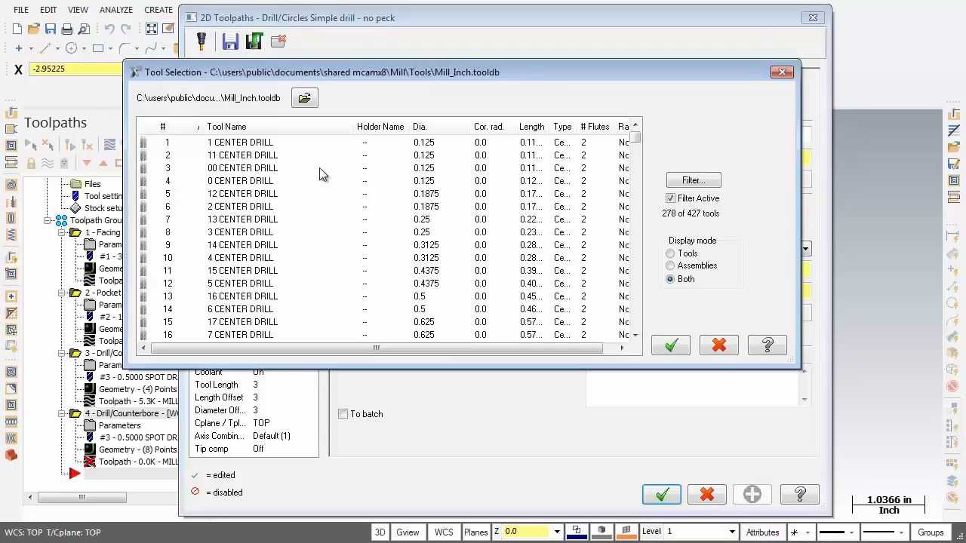
left_click(237, 234)
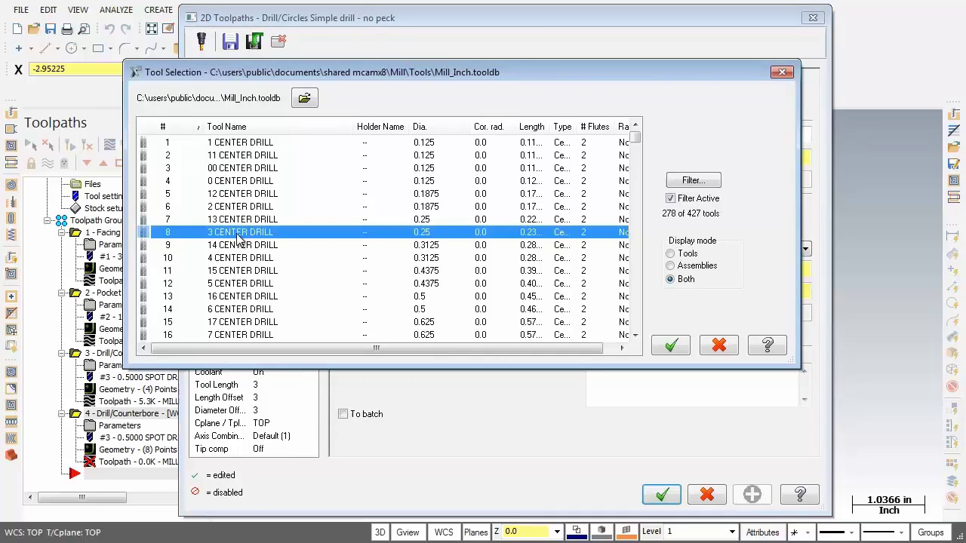
left_click(672, 346)
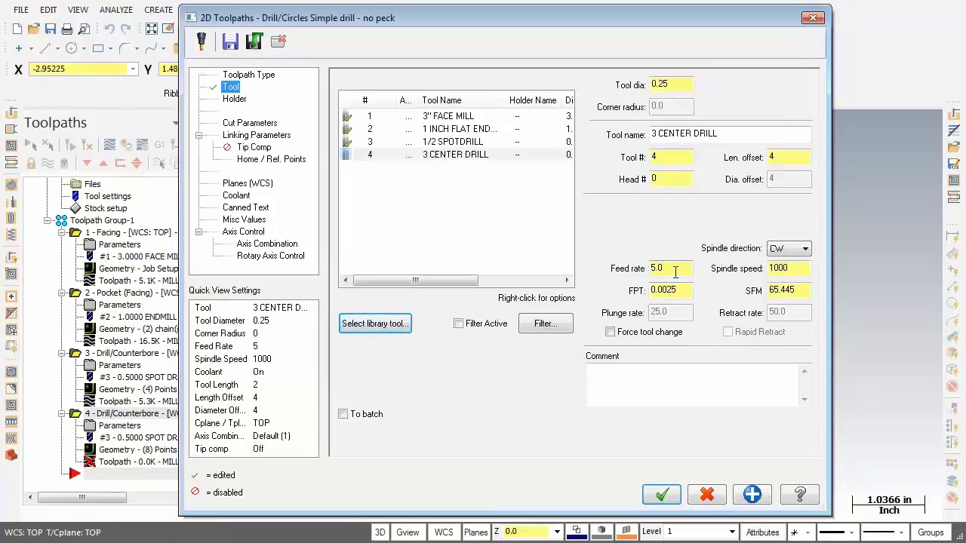
Set the center drill's feed rate to 7.0 and spindle speed to 5000.
left_click_drag(672, 269, 638, 263)
type("7")
left_click(792, 269)
double_click(792, 269)
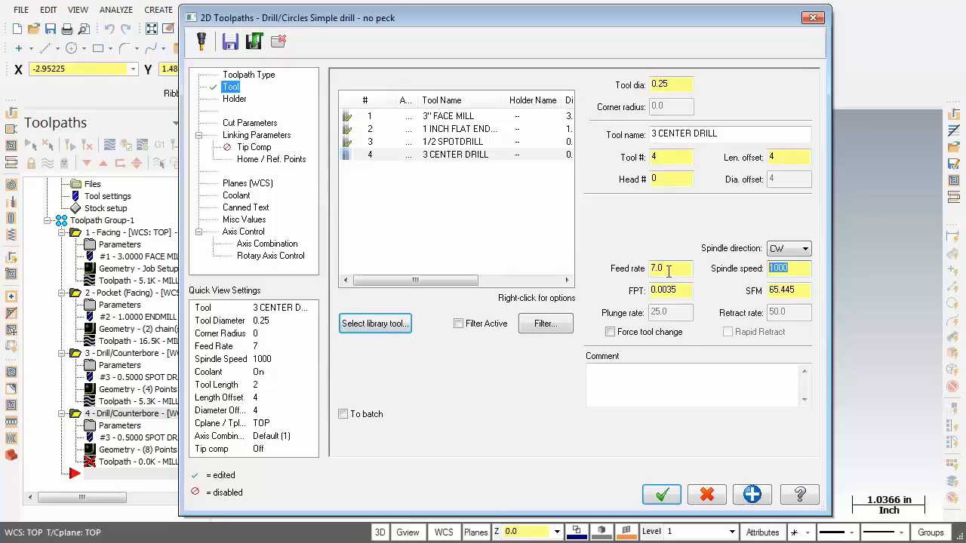
key("BackSpace")
type("5000")
Keep Drill/Counterbore as the drill cycle in Cut Parameters.
left_click(255, 125)
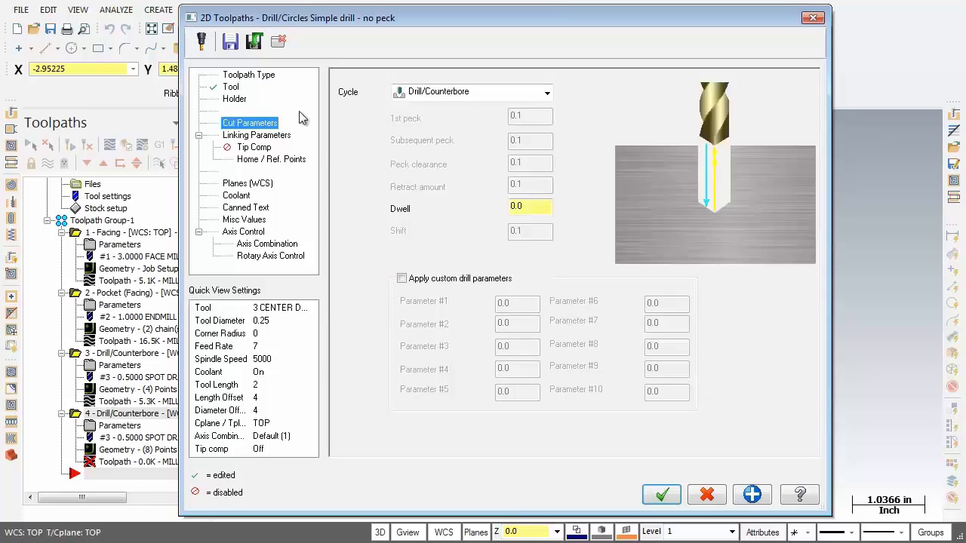
left_click(547, 92)
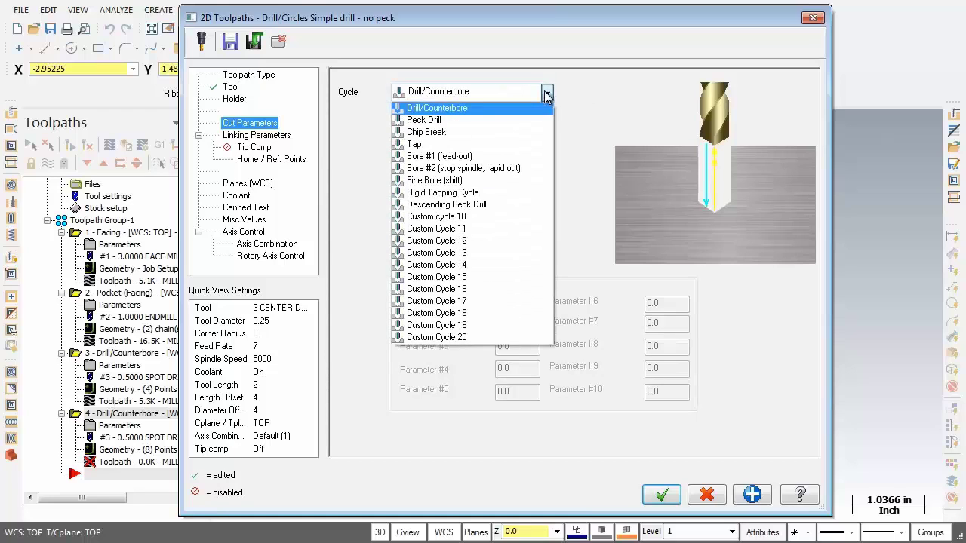
left_click(547, 93)
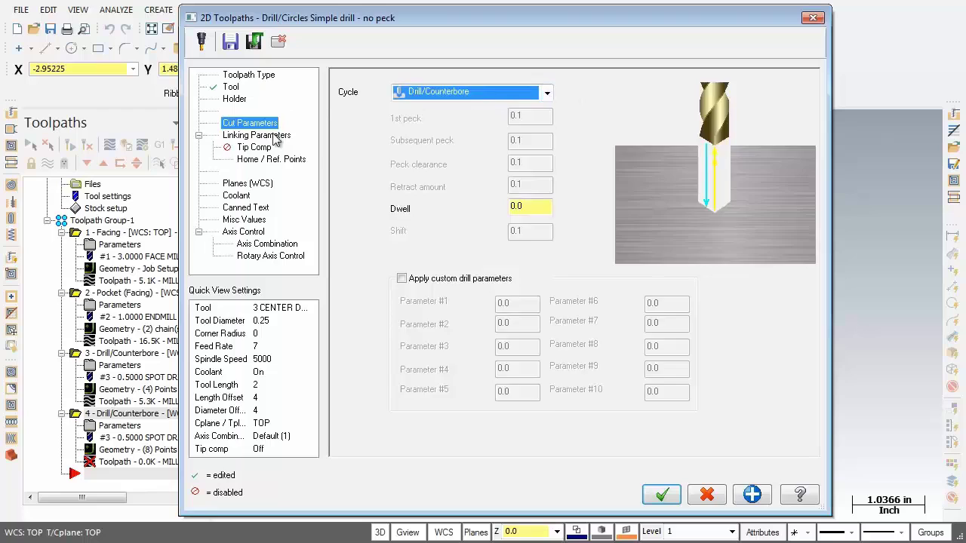
Set the linking parameters to top of stock 0.45 and depth 0.3.
left_click(275, 135)
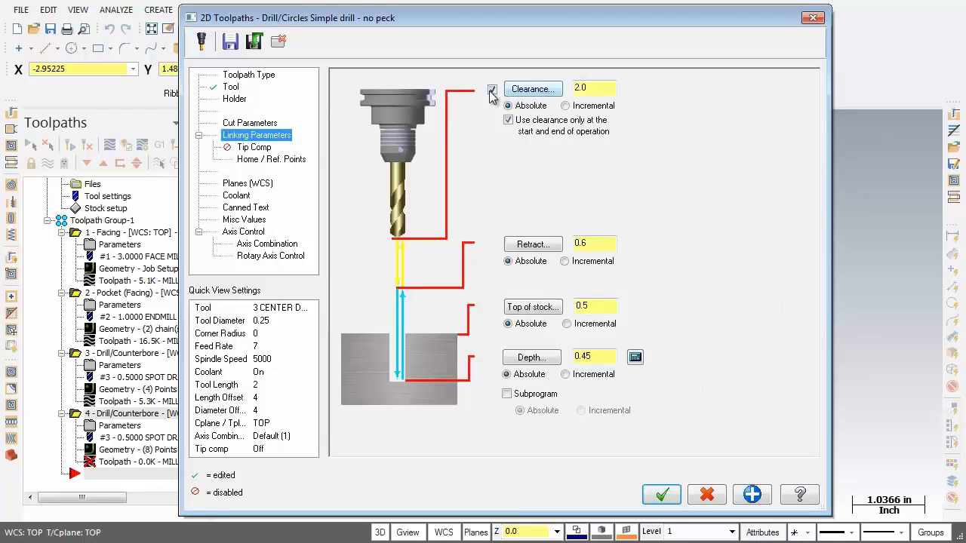
double_click(595, 89)
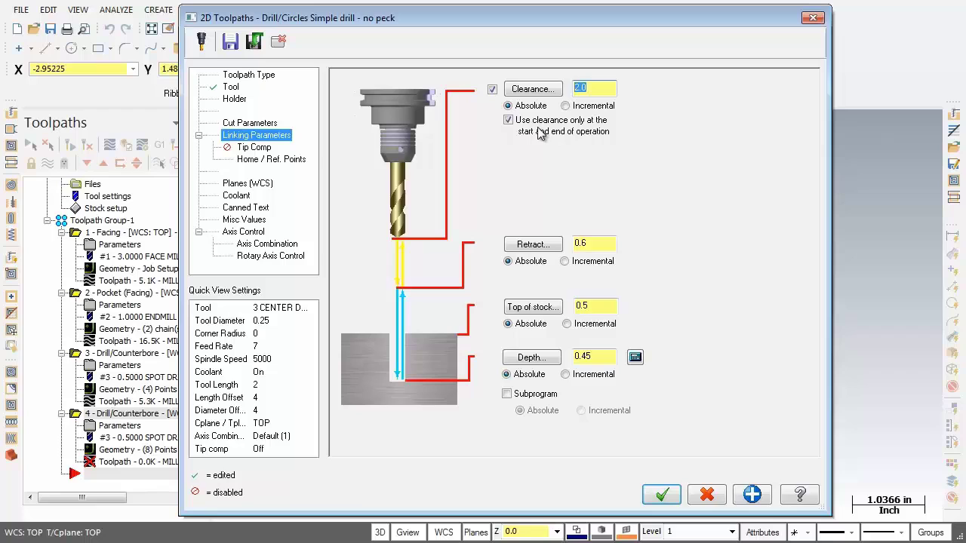
left_click(596, 245)
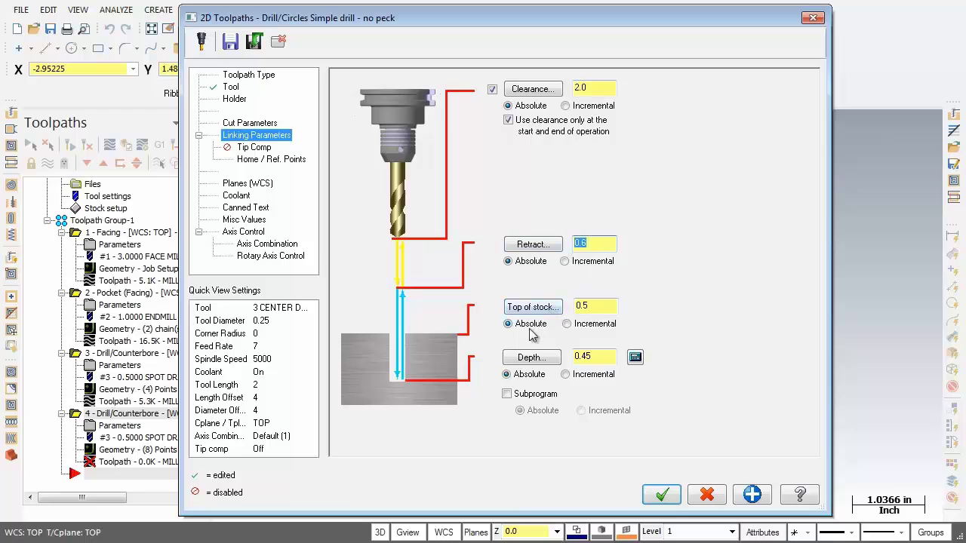
left_click(600, 306)
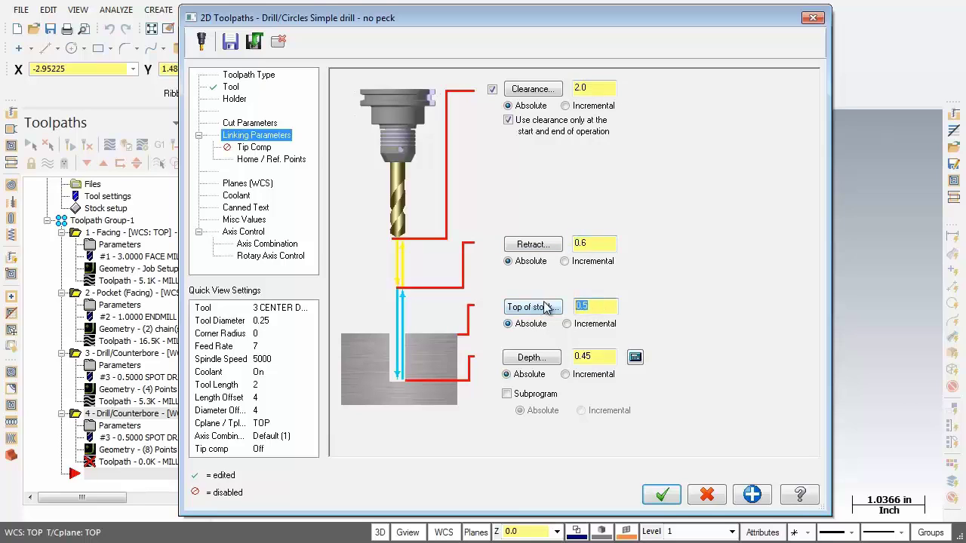
type("0.45")
key("Return")
left_click(606, 358)
key("BackSpace")
key("BackSpace")
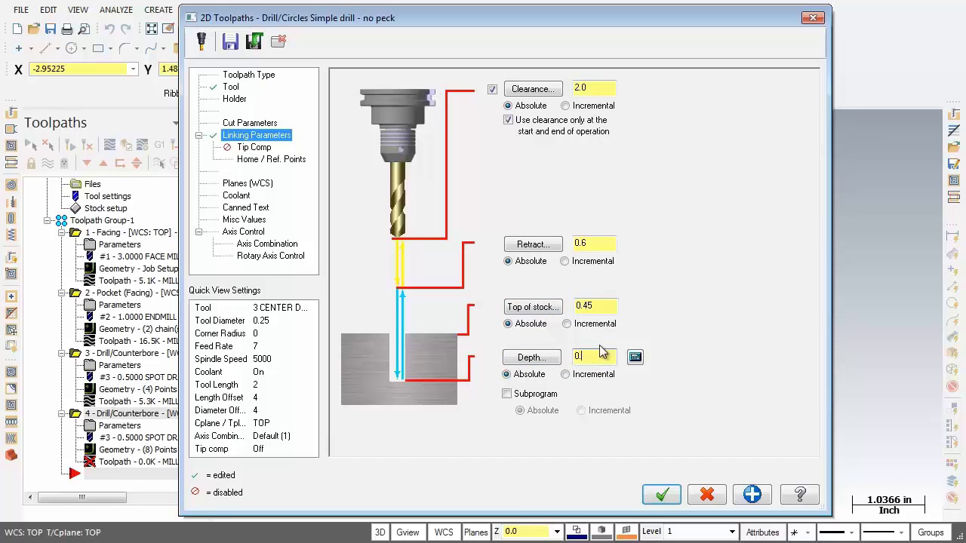
type("3")
Check the flood coolant setting and accept the center-drill operation.
left_click(235, 197)
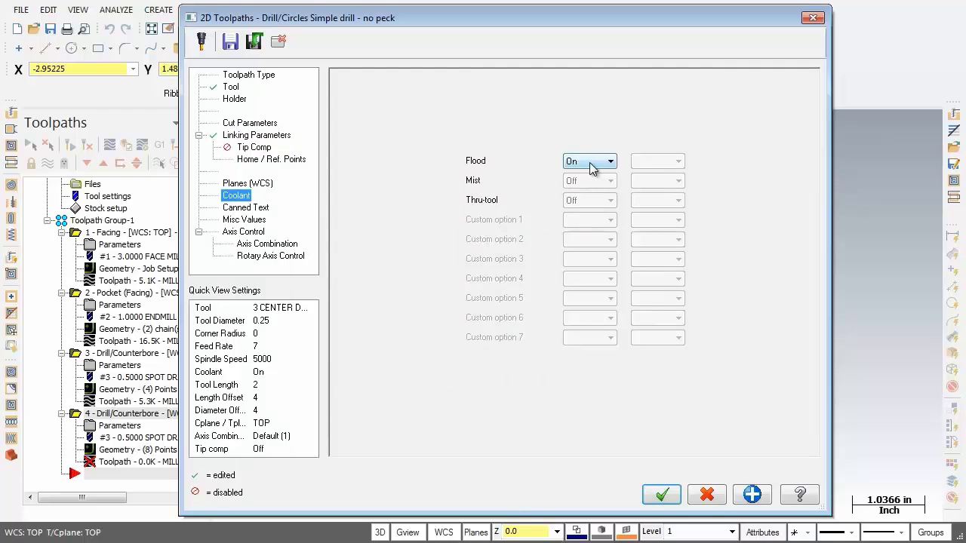
left_click(669, 498)
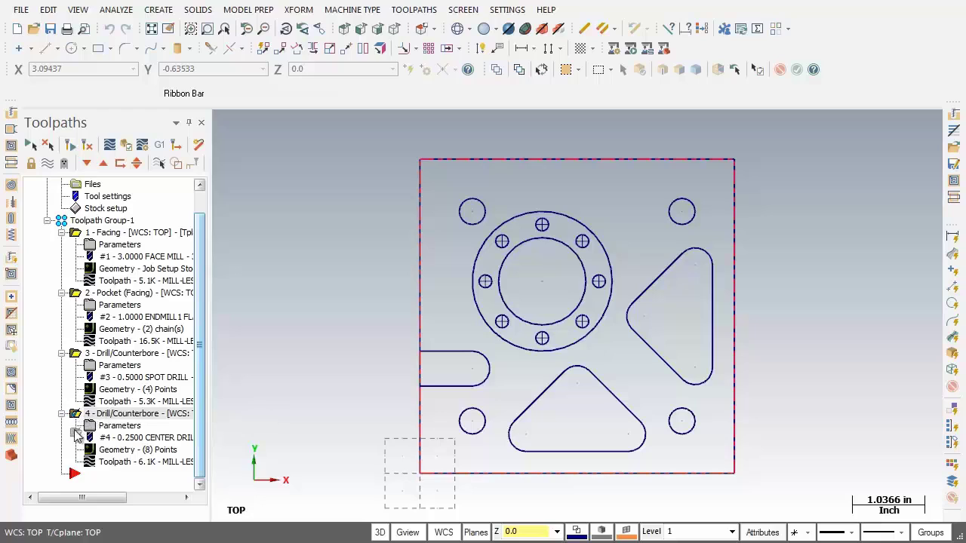
Duplicate the center-drill operation as operation 5 and move the insert arrow below it.
right_click(73, 478)
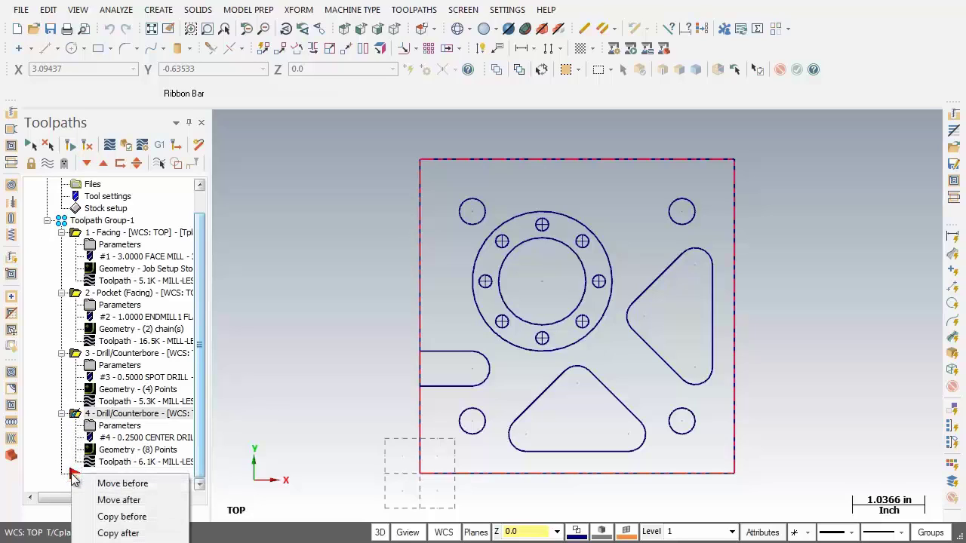
left_click(150, 534)
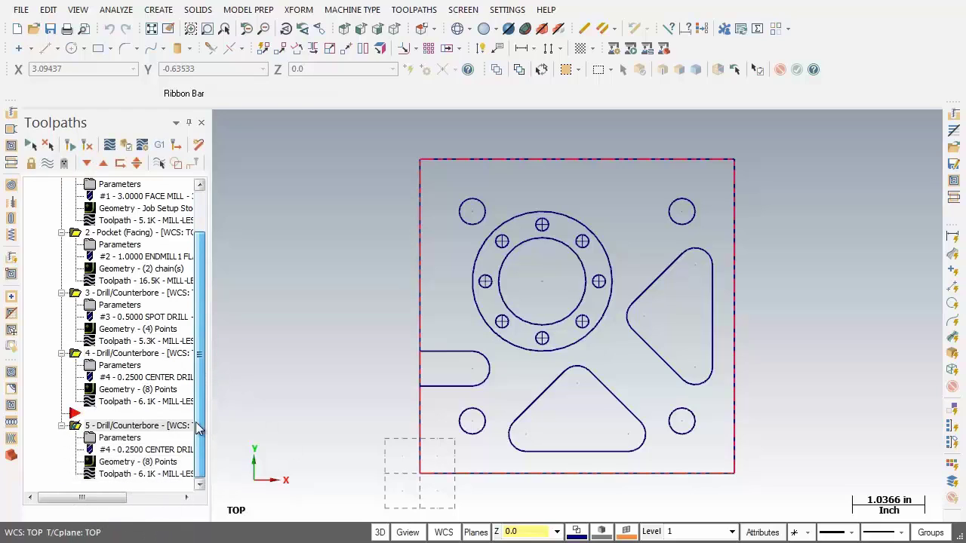
left_click(85, 421)
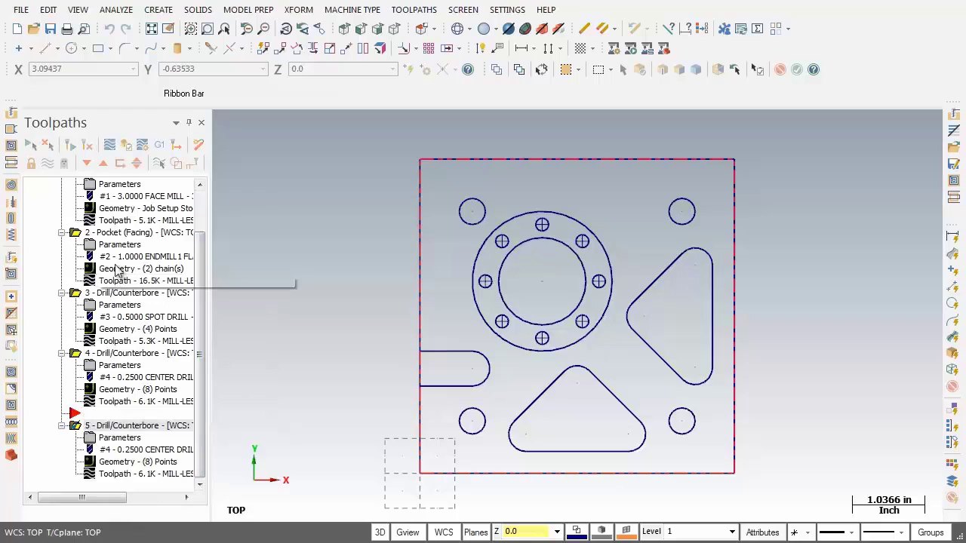
left_click(86, 165)
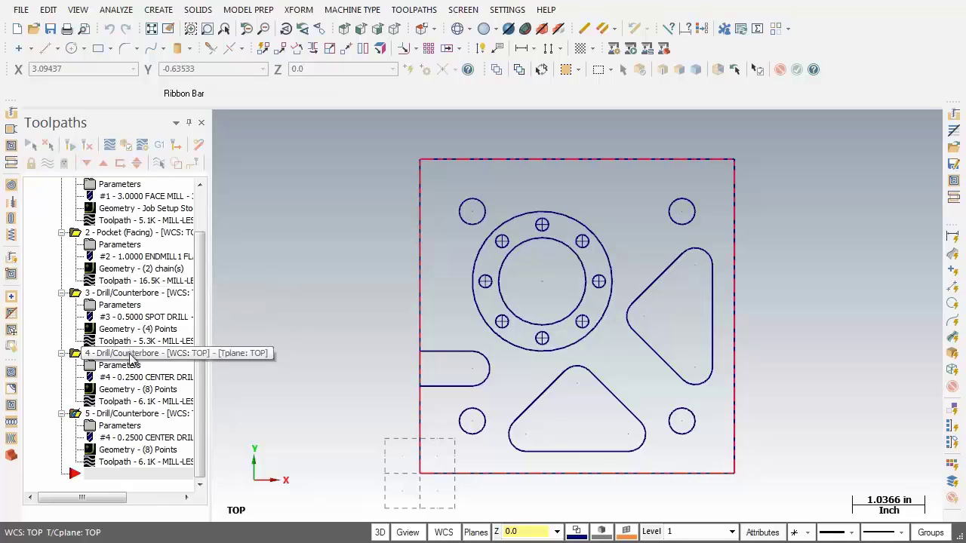
Replace operation 5's tool with the 3/16 DRILL from the library.
left_click(127, 430)
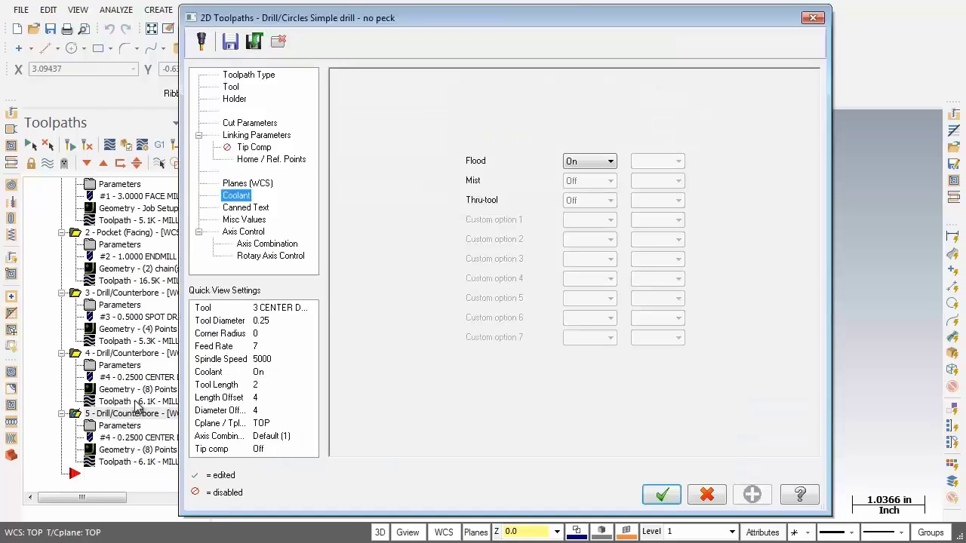
left_click(234, 87)
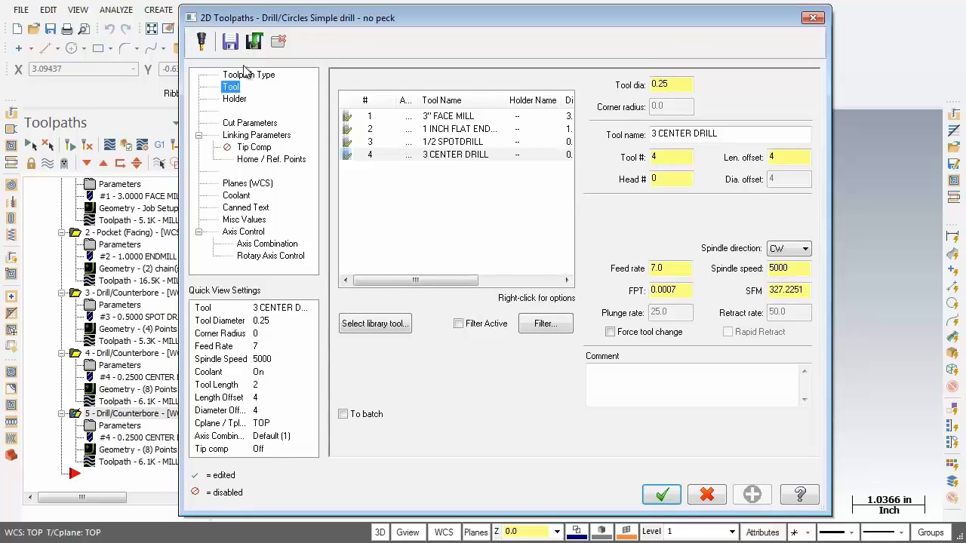
left_click(391, 325)
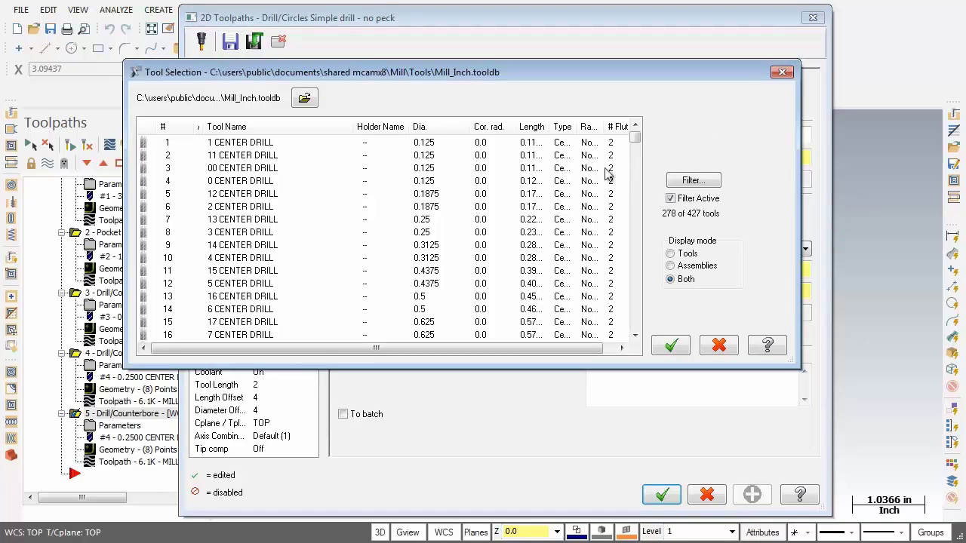
left_click_drag(636, 142, 639, 209)
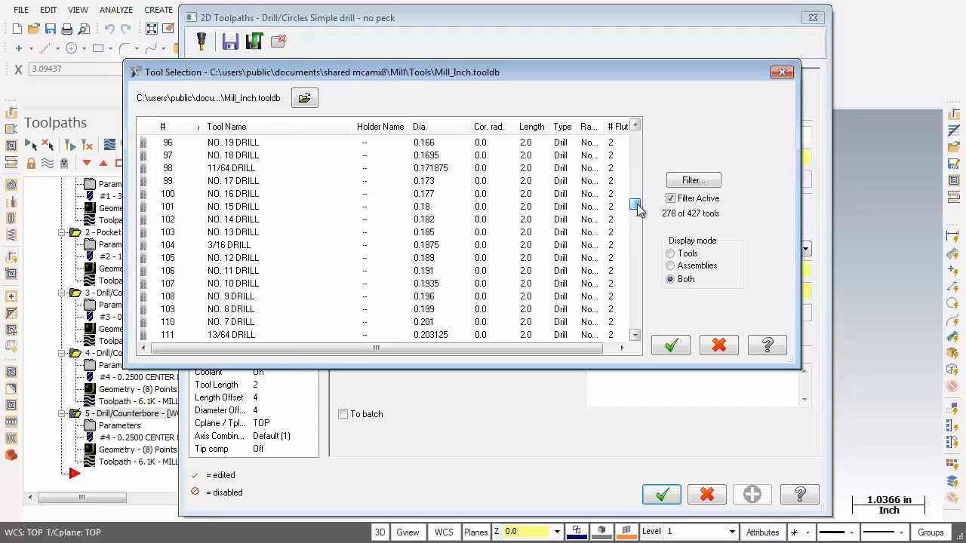
left_click(214, 246)
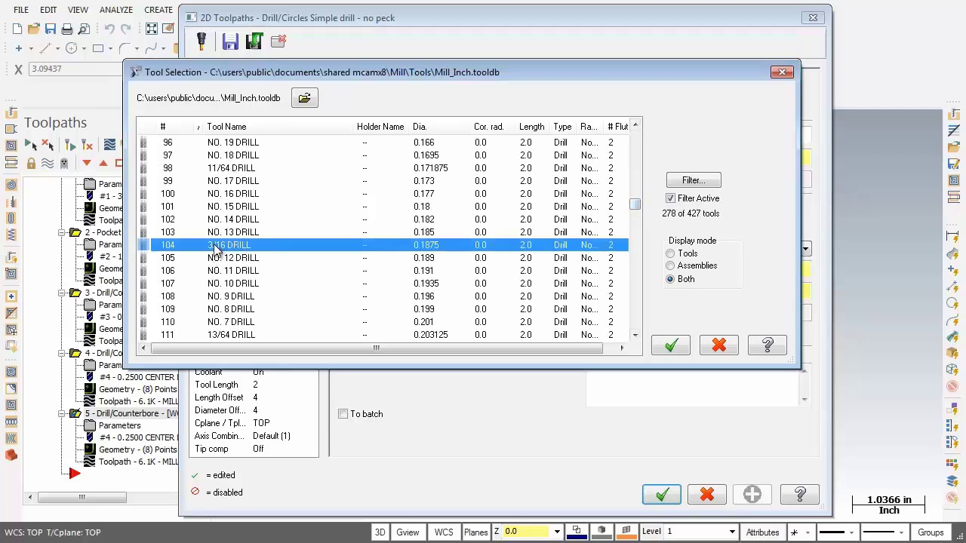
left_click(670, 347)
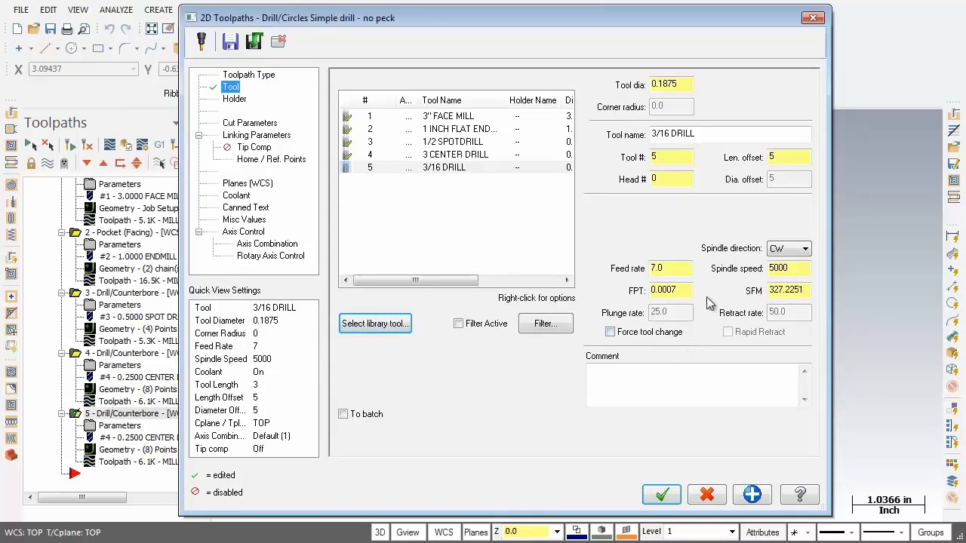
Change operation 5's feed rate to 12.0.
left_click_drag(675, 269, 578, 267)
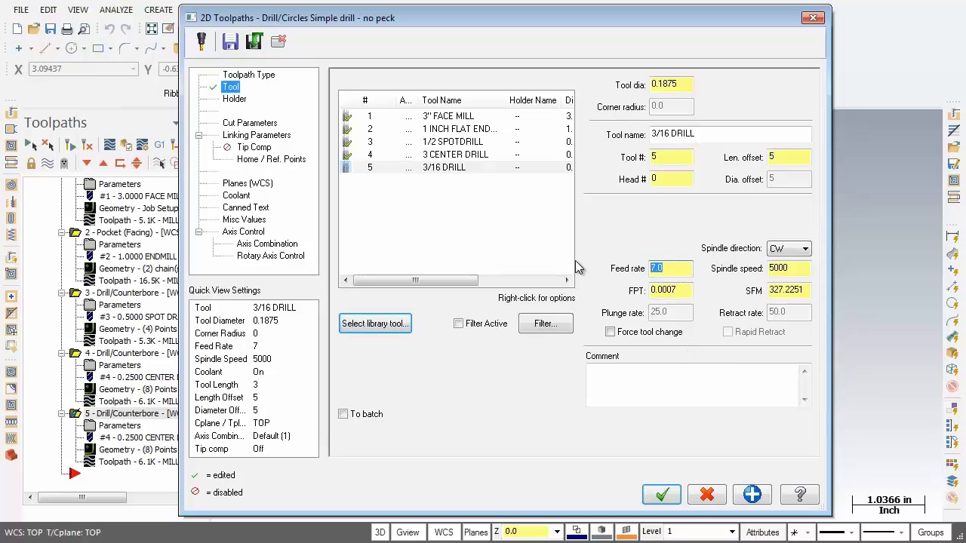
type("12")
key("Return")
left_click_drag(806, 270, 749, 275)
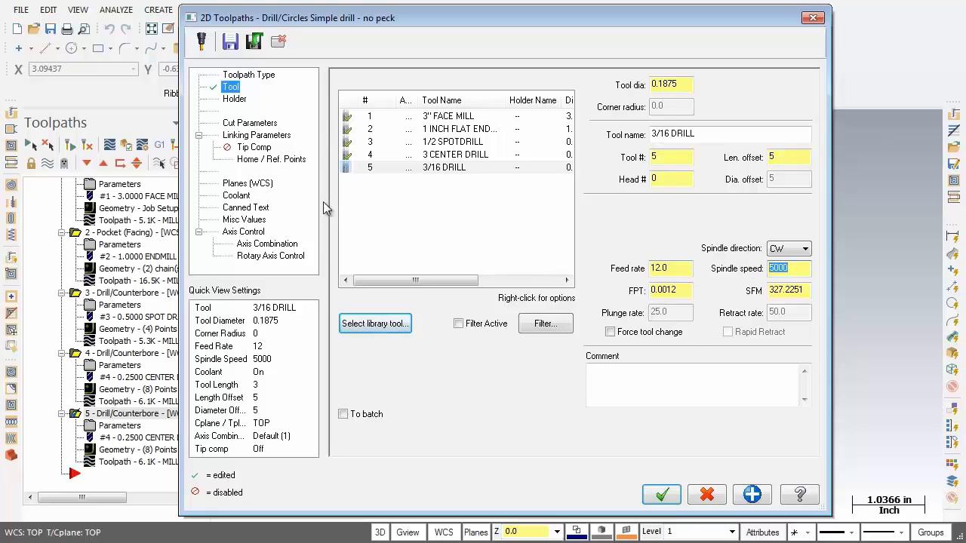
Switch the Cut Parameters cycle from Drill/Counterbore to Peck Drill with a 0.2 peck.
left_click(257, 125)
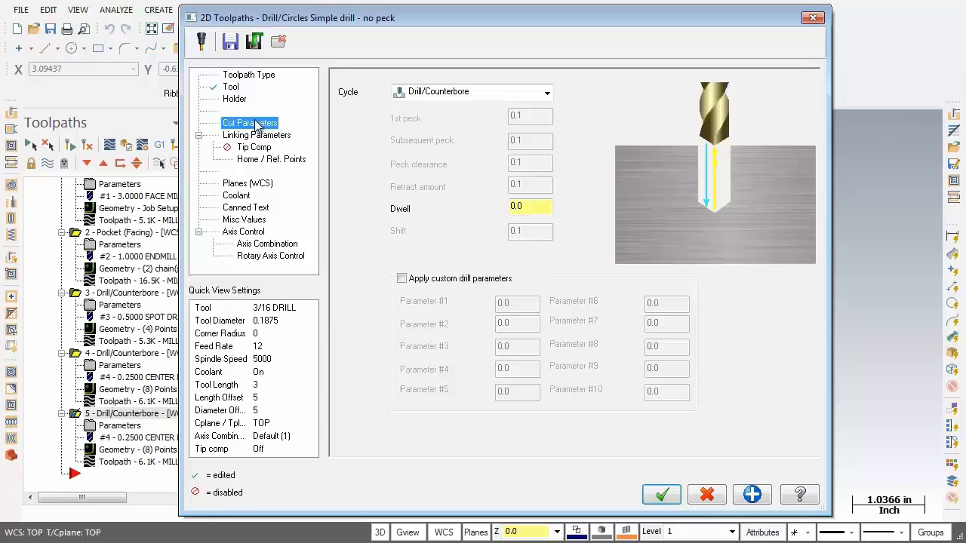
left_click(548, 94)
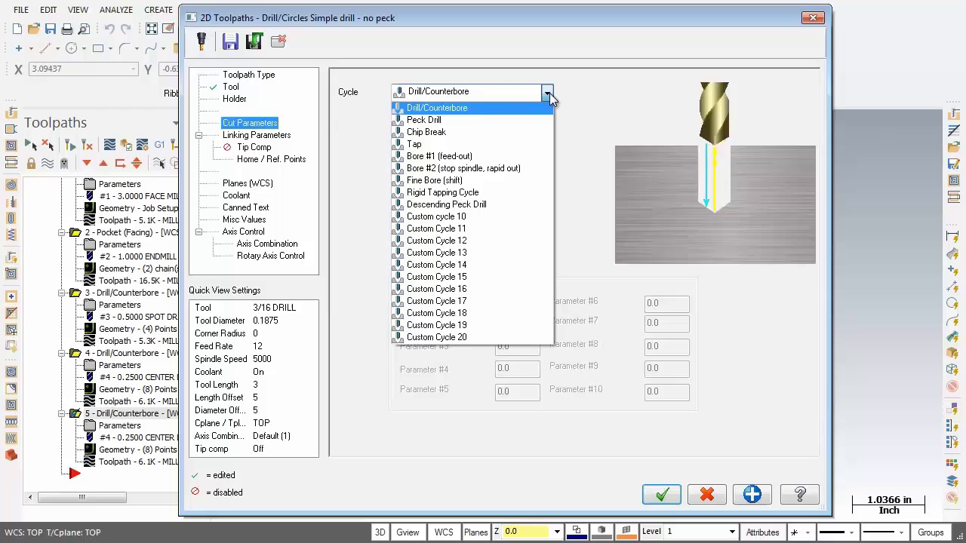
left_click(455, 122)
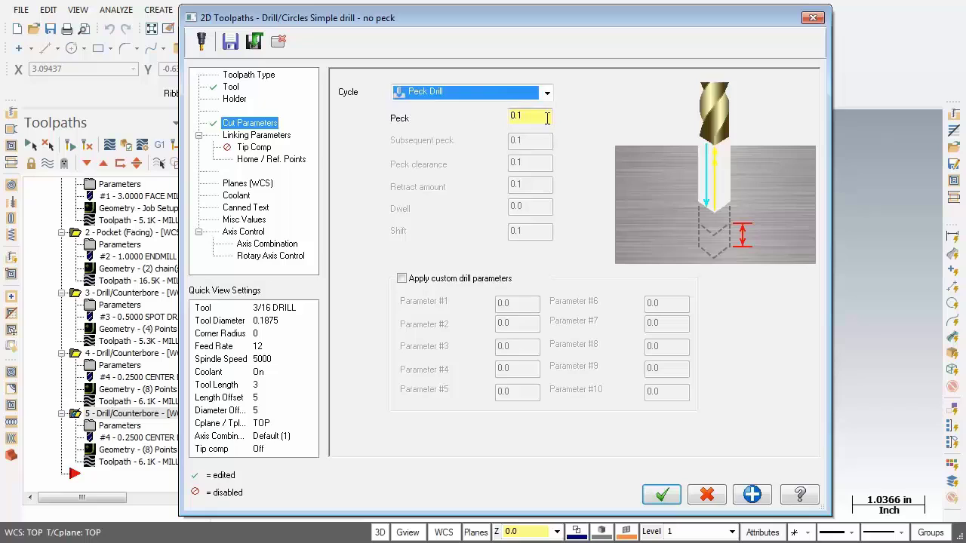
key("Tab")
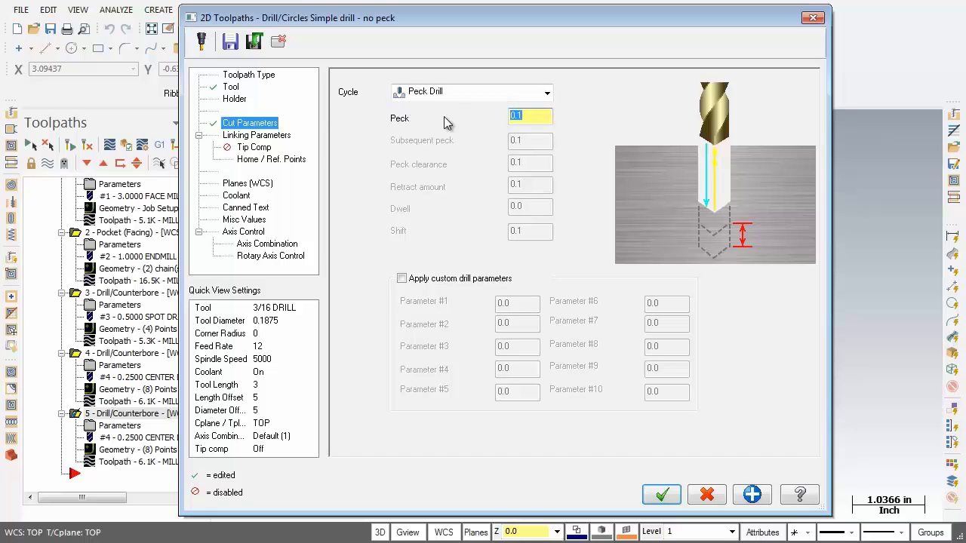
type("0.2")
key("Return")
Set operation 5's drilling depth to 0.0, keeping clearance 2.0, retract 0.6 and top of stock 0.45.
left_click(242, 139)
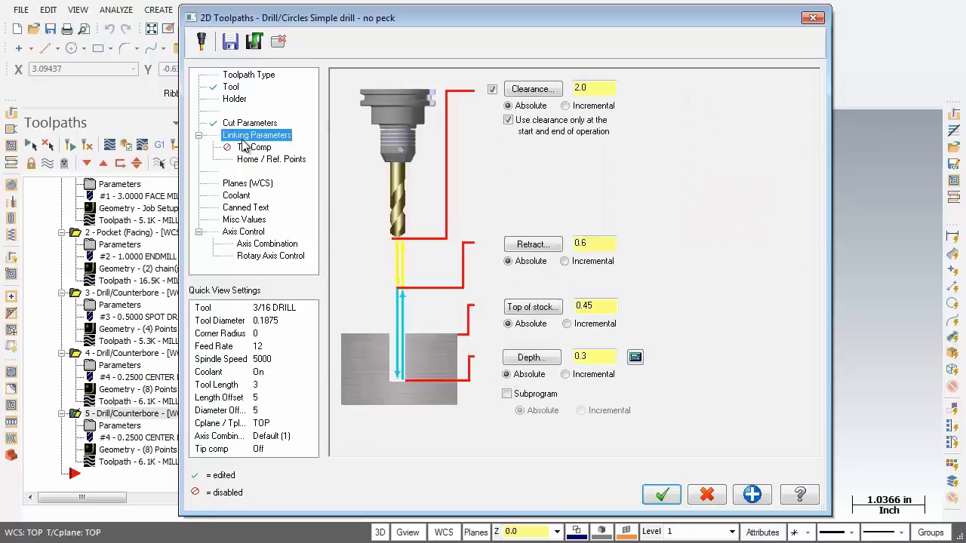
double_click(600, 90)
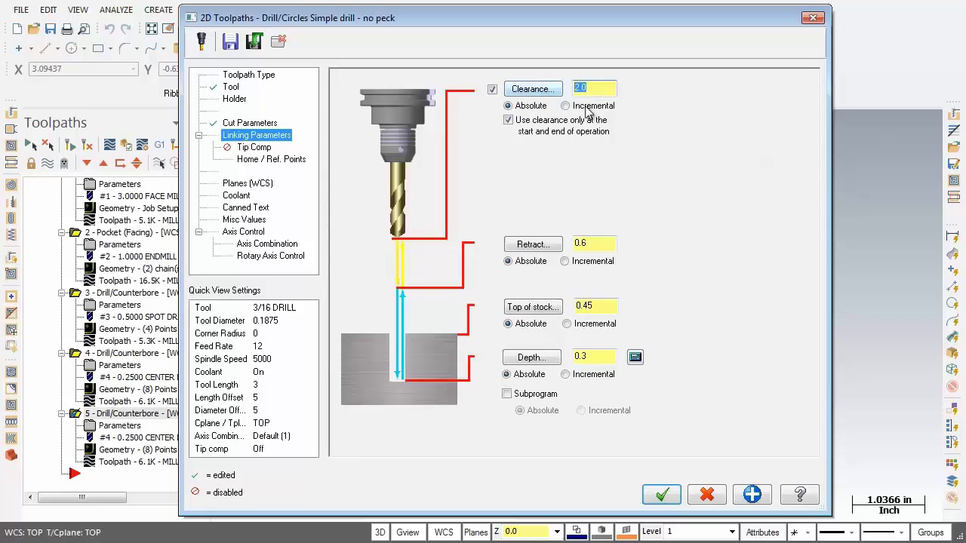
left_click(604, 246)
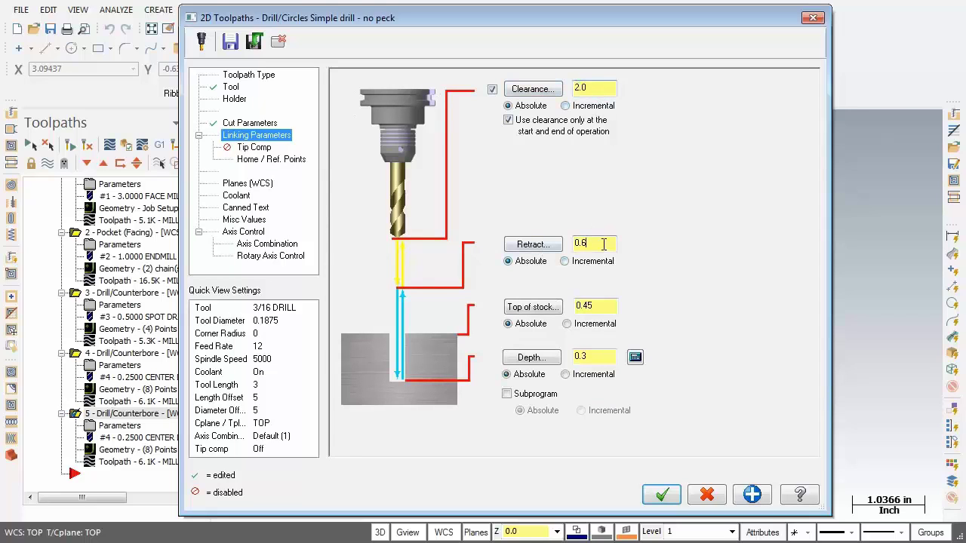
double_click(604, 306)
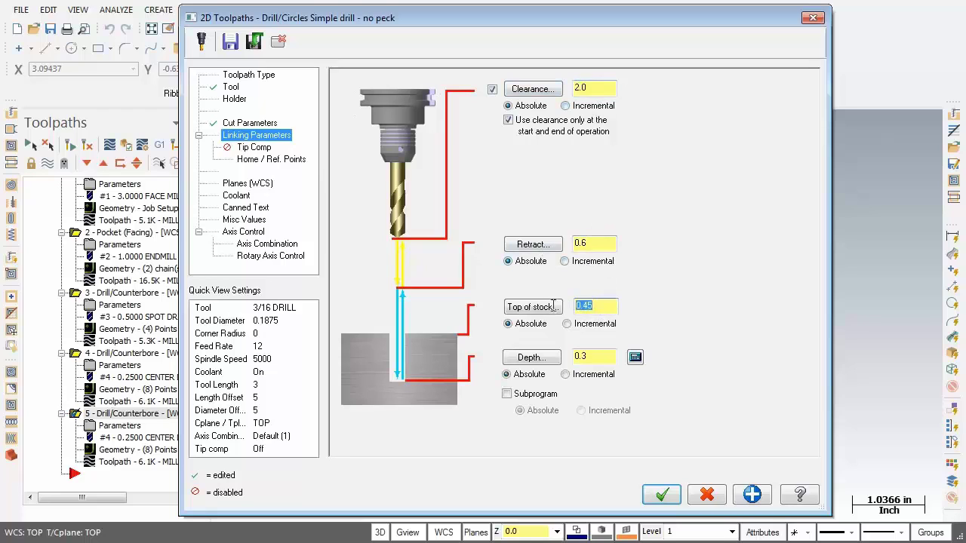
double_click(610, 355)
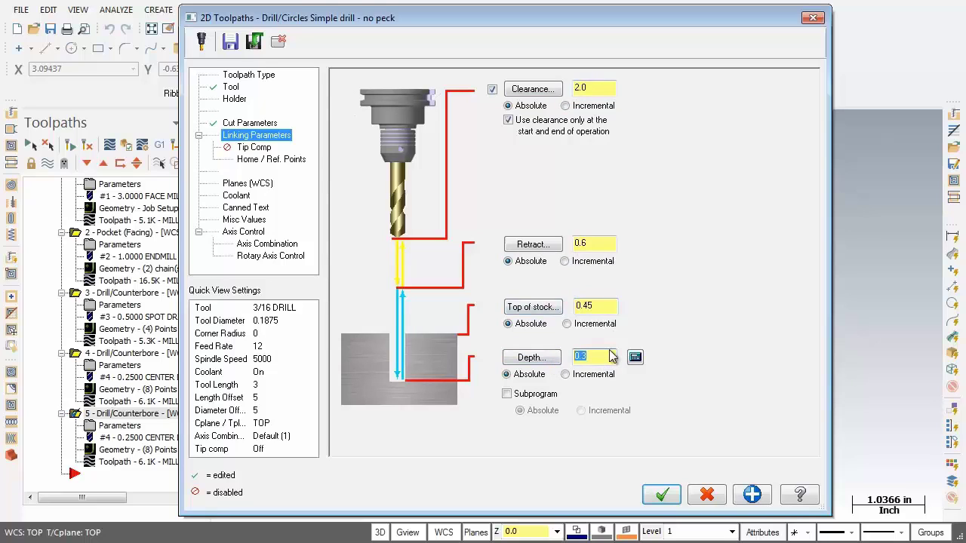
type("0")
key("Return")
Enable tip compensation with a 0.1 breakthrough amount, then confirm coolant is set to flood.
left_click(245, 149)
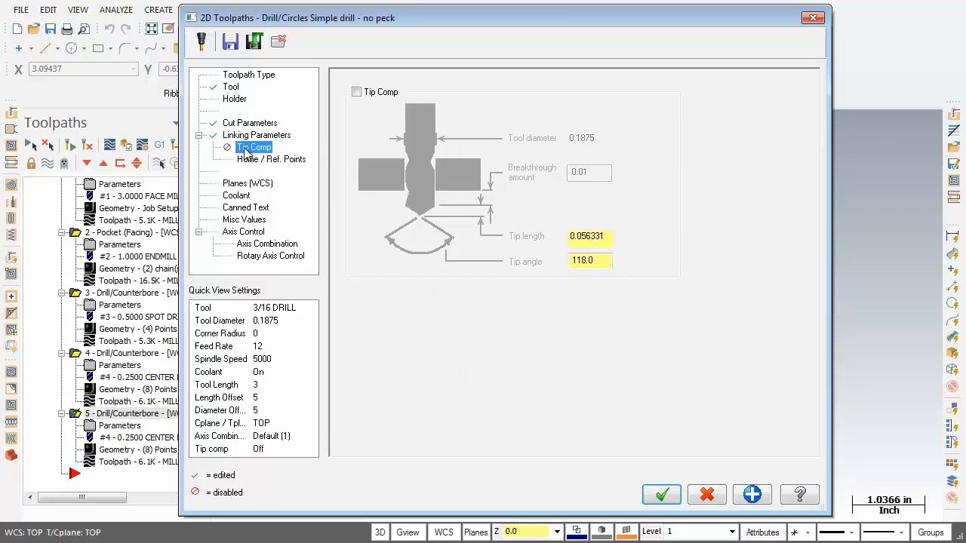
left_click(356, 92)
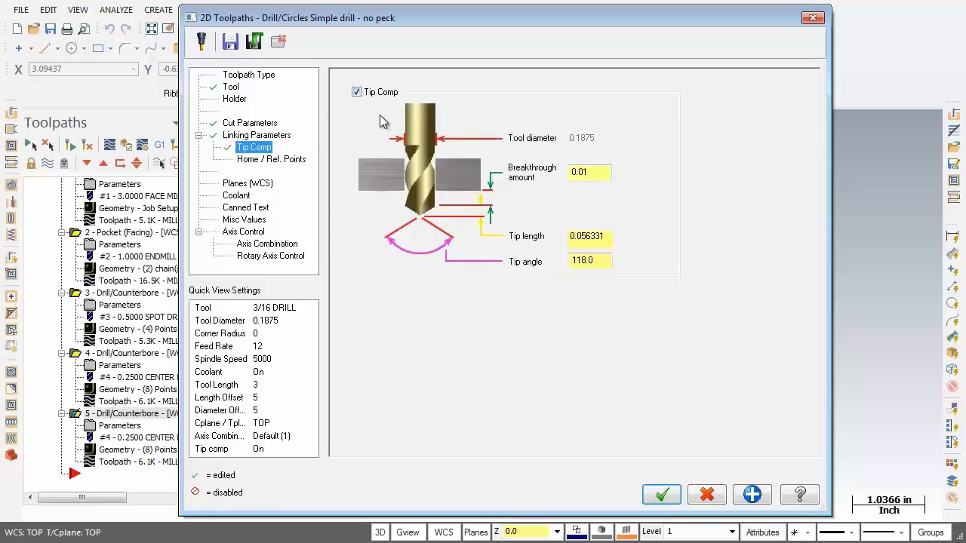
double_click(578, 172)
type("0.1")
key("Return")
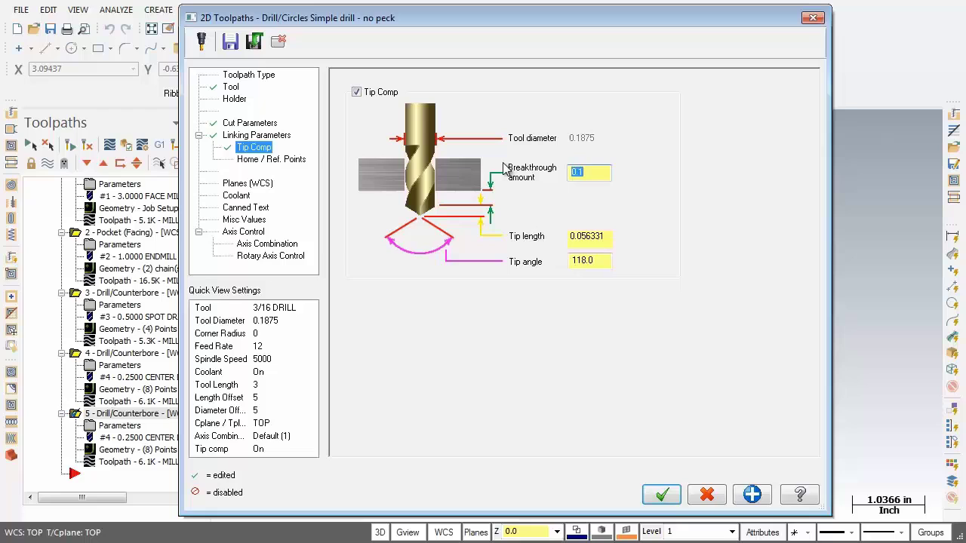
left_click(236, 196)
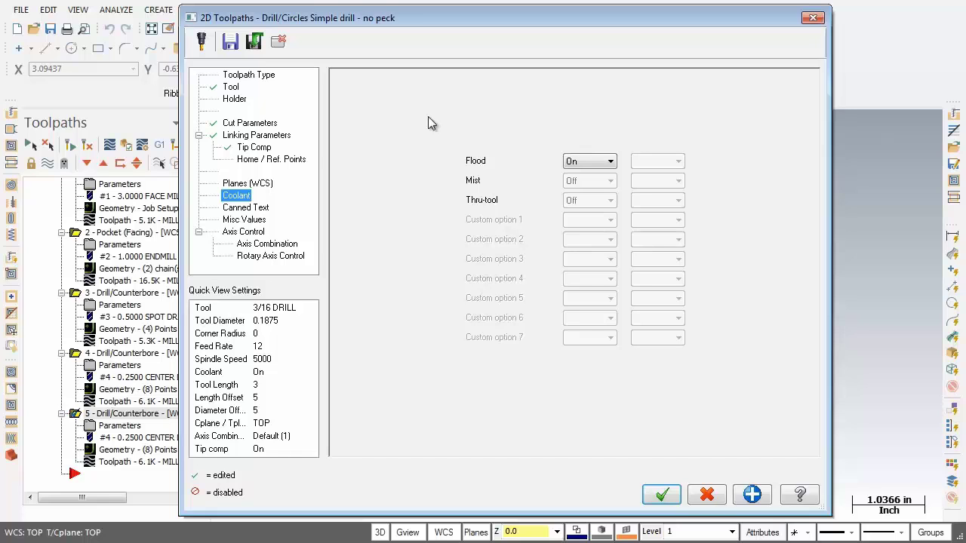
Accept the 0.1875 Peck Drill settings and regenerate operation 5's toolpath.
left_click(663, 495)
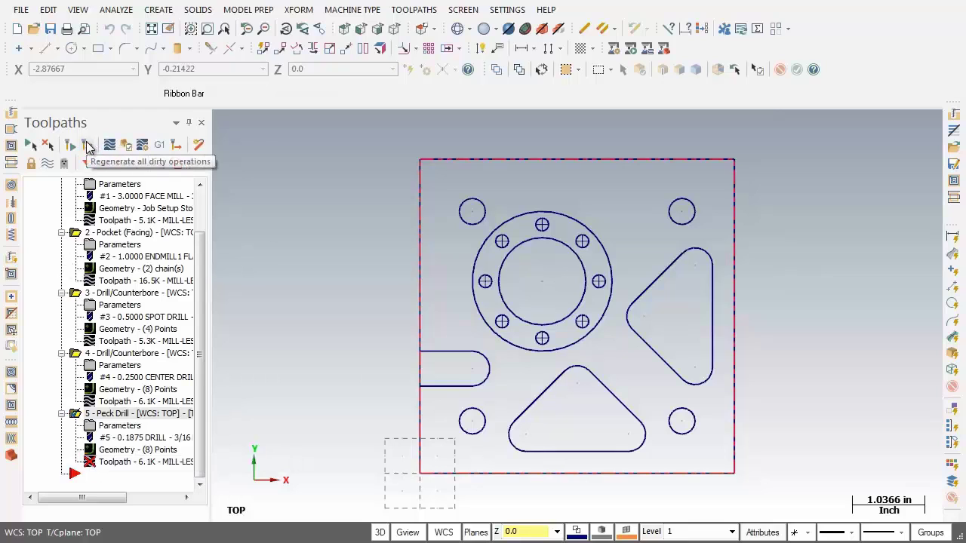
left_click(89, 146)
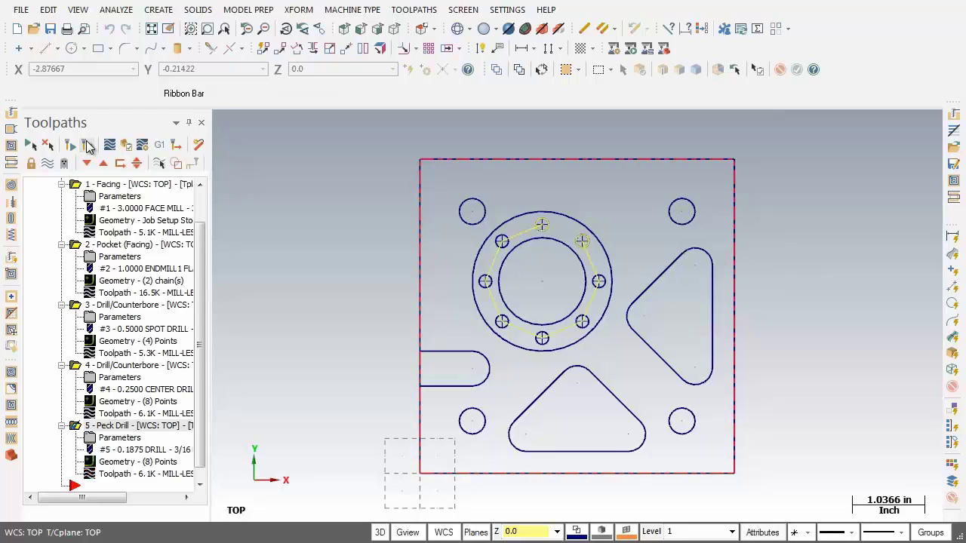